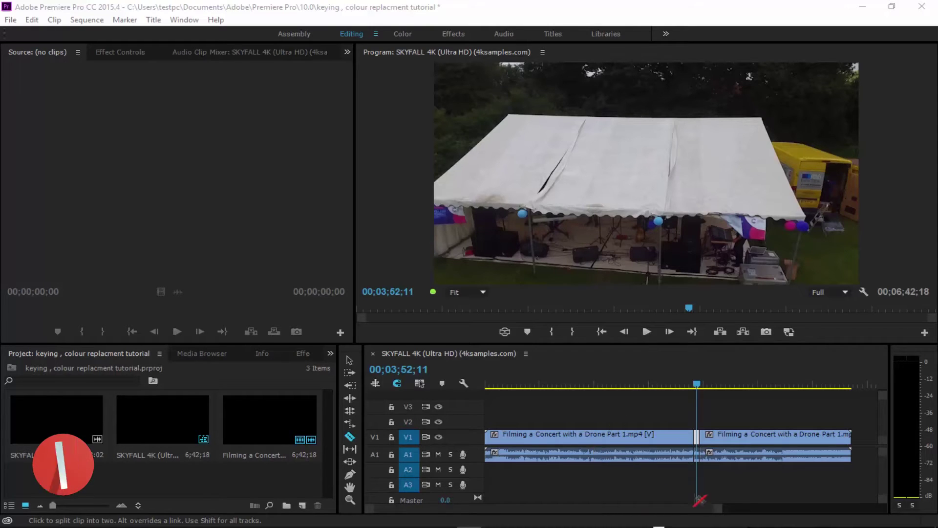
Mute audio track A1 while scrubbing the short tent section for a frame showing the whole tent.
{"action": "left_click_drag", "start_coordinate": [720, 510], "coordinate": [606, 512]}
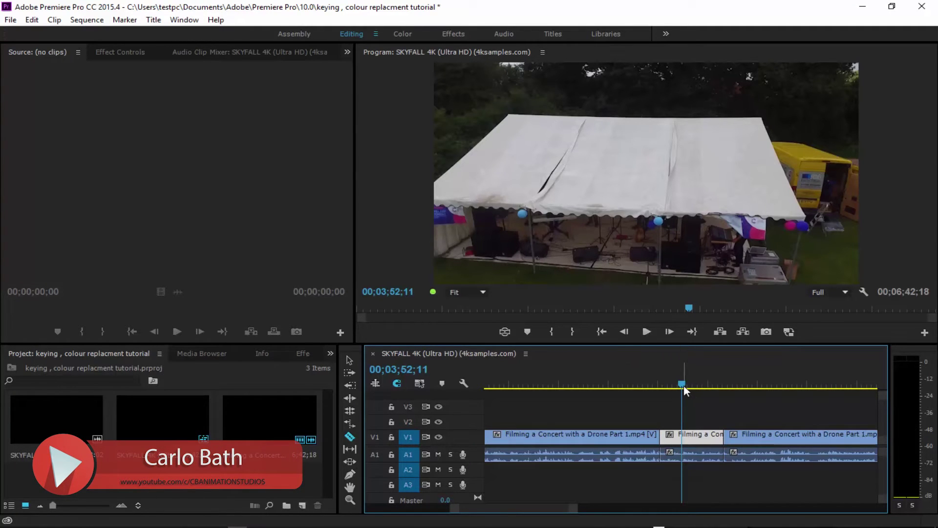
{"action": "left_click_drag", "start_coordinate": [682, 385], "coordinate": [669, 385]}
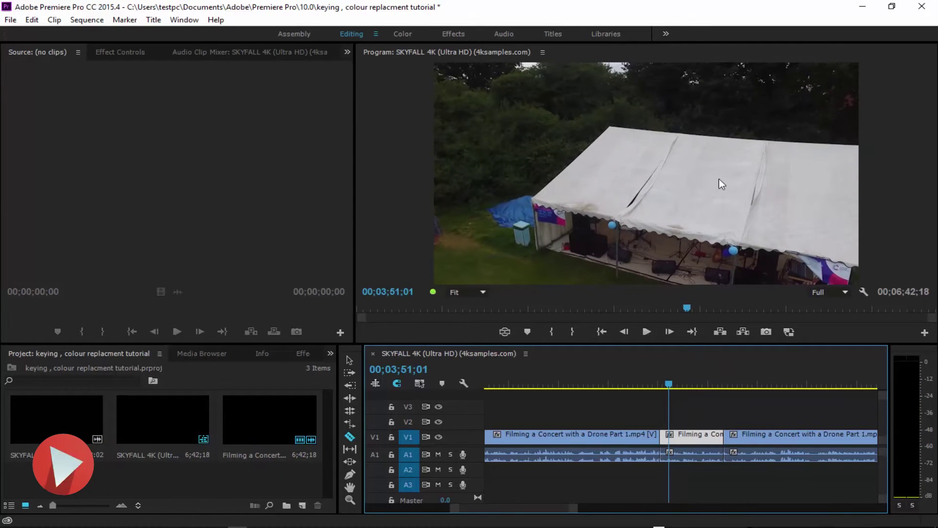
{"action": "left_click", "coordinate": [437, 454]}
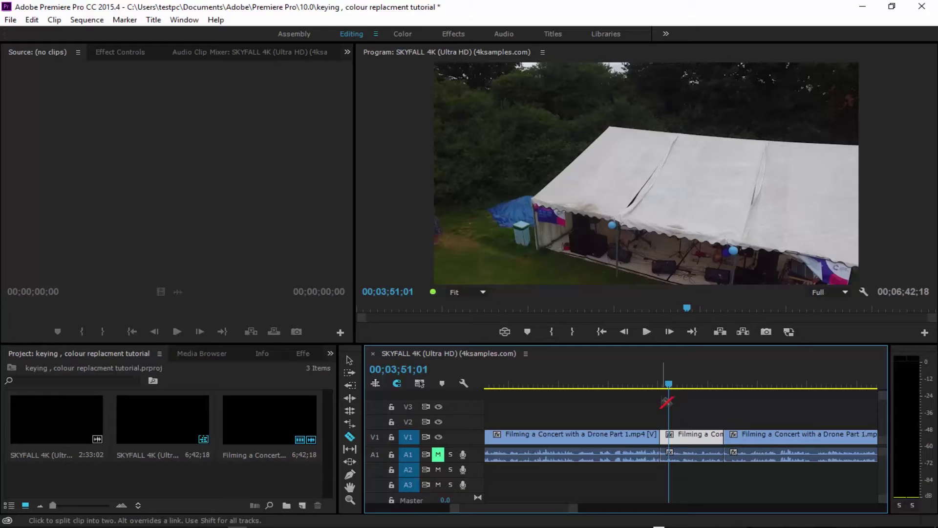
{"action": "mouse_move", "coordinate": [668, 386]}
{"action": "left_mouse_down"}
{"action": "mouse_move", "coordinate": [697, 386]}
{"action": "mouse_move", "coordinate": [676, 387]}
{"action": "left_mouse_up"}
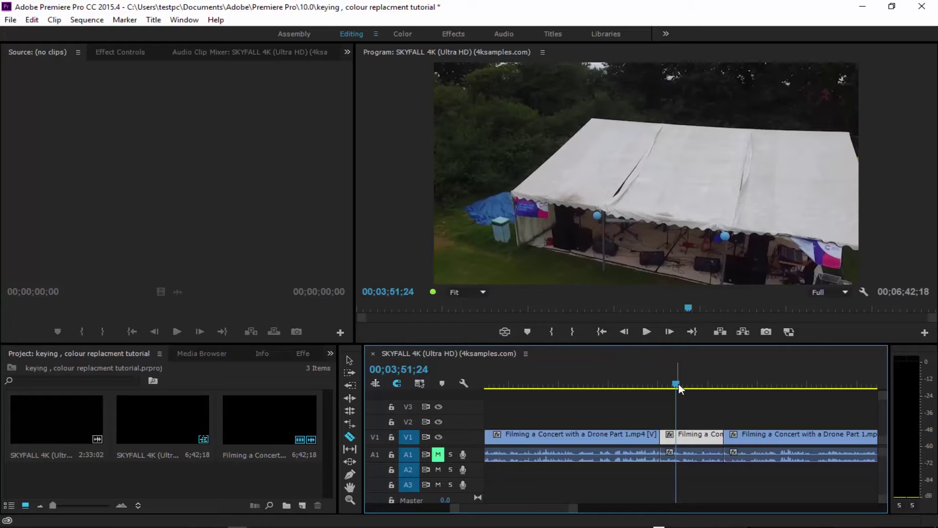
{"action": "mouse_move", "coordinate": [678, 383]}
{"action": "left_mouse_down"}
{"action": "mouse_move", "coordinate": [670, 383]}
{"action": "mouse_move", "coordinate": [692, 383]}
{"action": "mouse_move", "coordinate": [685, 382]}
{"action": "left_mouse_up"}
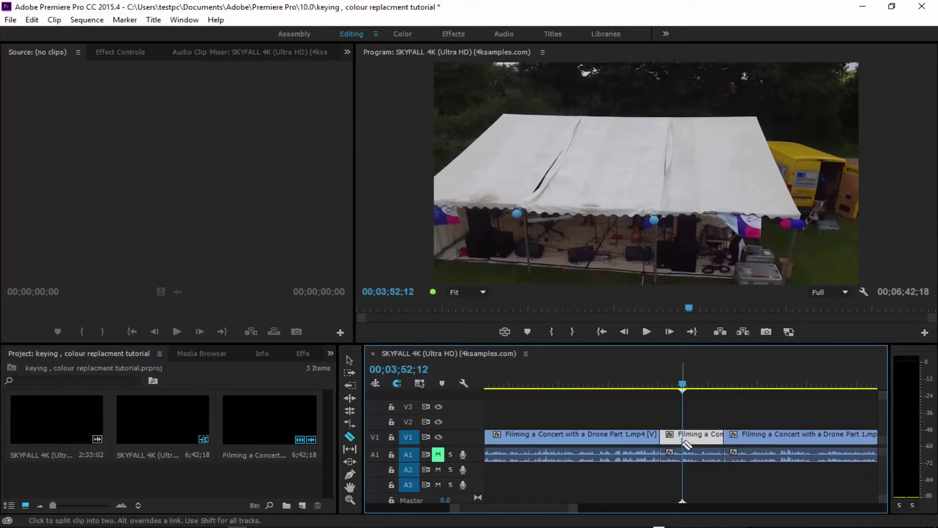
Switch to the Color workspace, collapse RGB Curves and Hue Saturation Curve, and expand HSL Secondary Key.
{"action": "left_click", "coordinate": [409, 34]}
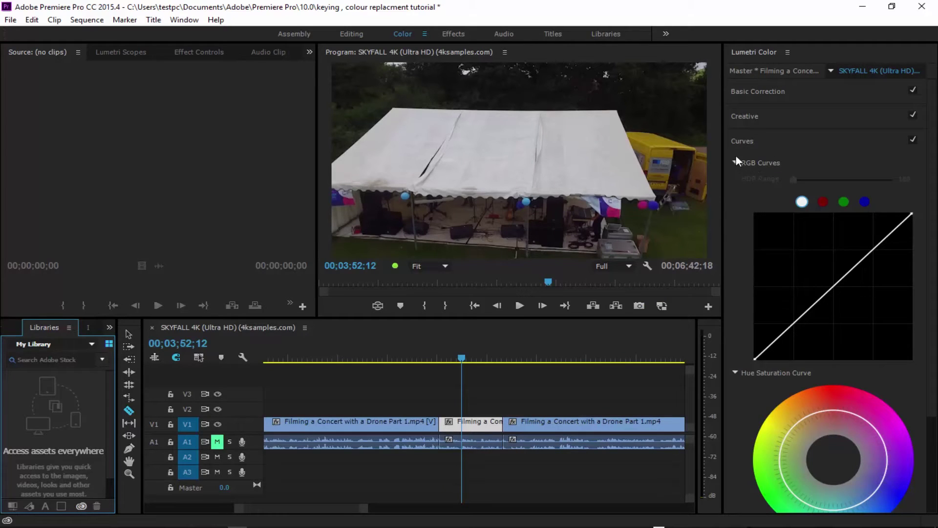
{"action": "scroll", "coordinate": [743, 166], "scroll_direction": "down", "scroll_amount": 2}
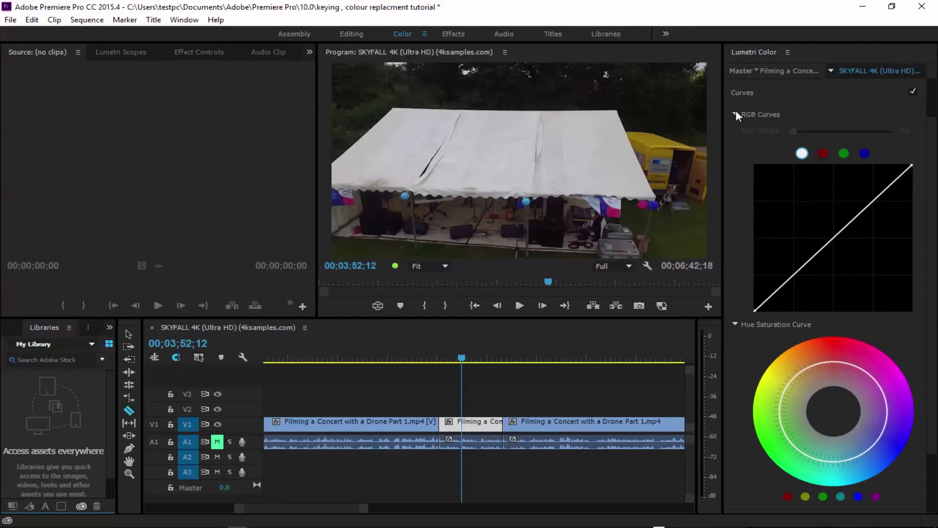
{"action": "left_click", "coordinate": [736, 114]}
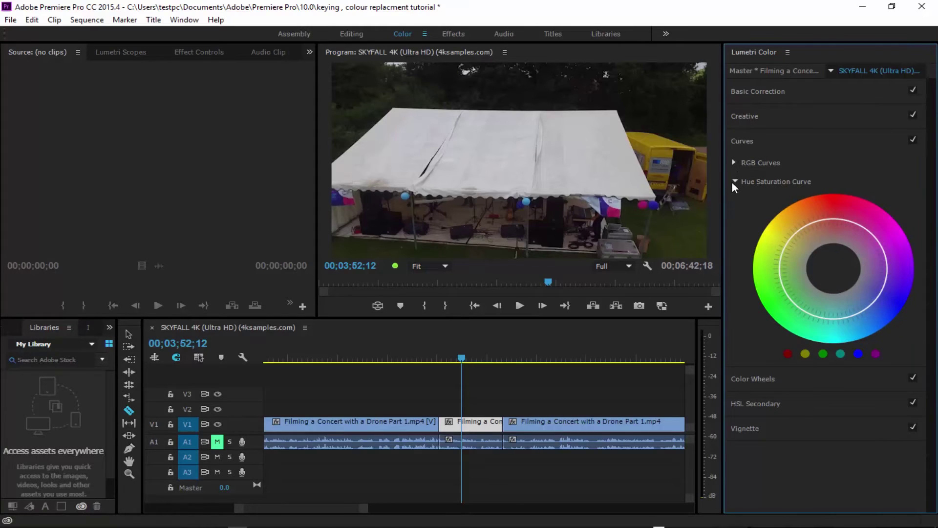
{"action": "left_click", "coordinate": [733, 180]}
{"action": "left_click", "coordinate": [733, 180]}
{"action": "left_click", "coordinate": [734, 181]}
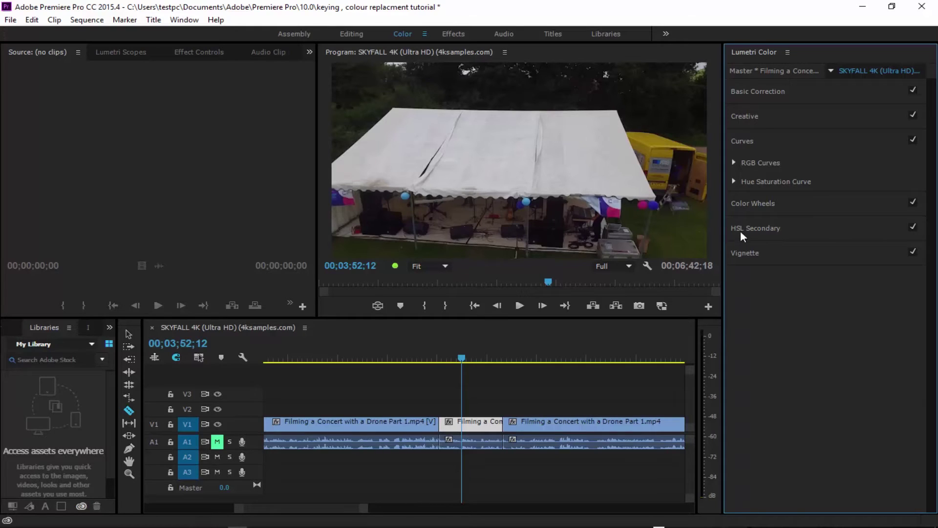
{"action": "left_click", "coordinate": [740, 231]}
{"action": "left_click", "coordinate": [734, 213]}
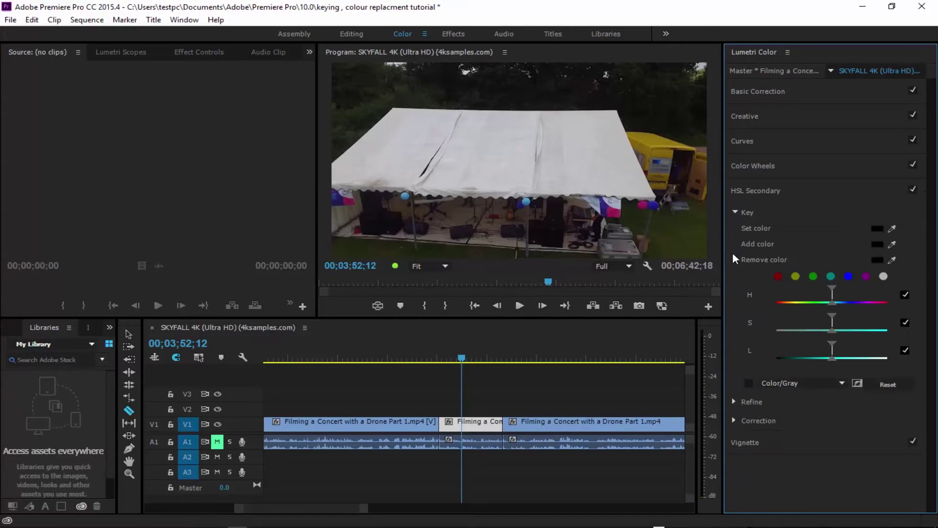
{"action": "left_click", "coordinate": [463, 356]}
At frame 03;51;28, sample the white tent roof as the key colour and preview it as a White/Black matte.
{"action": "left_click_drag", "start_coordinate": [463, 357], "coordinate": [457, 359]}
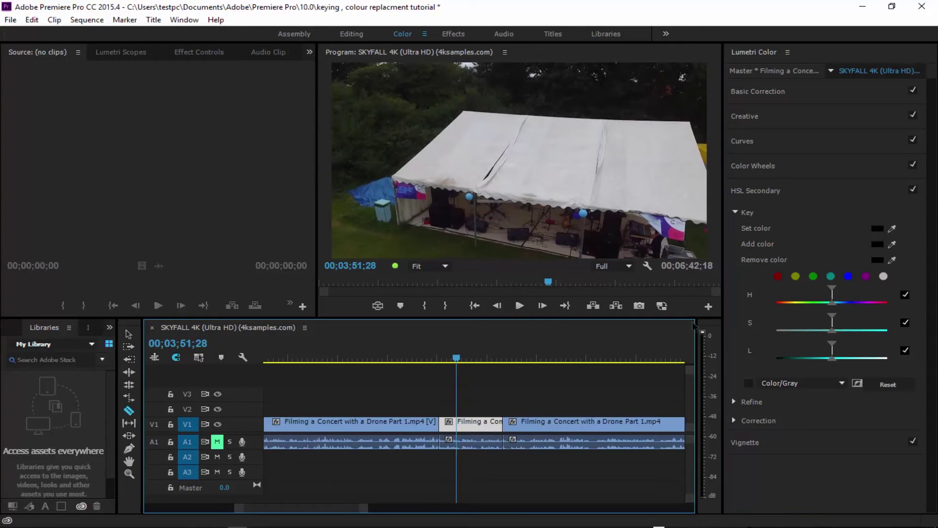
{"action": "left_click", "coordinate": [893, 228]}
{"action": "left_click", "coordinate": [509, 146]}
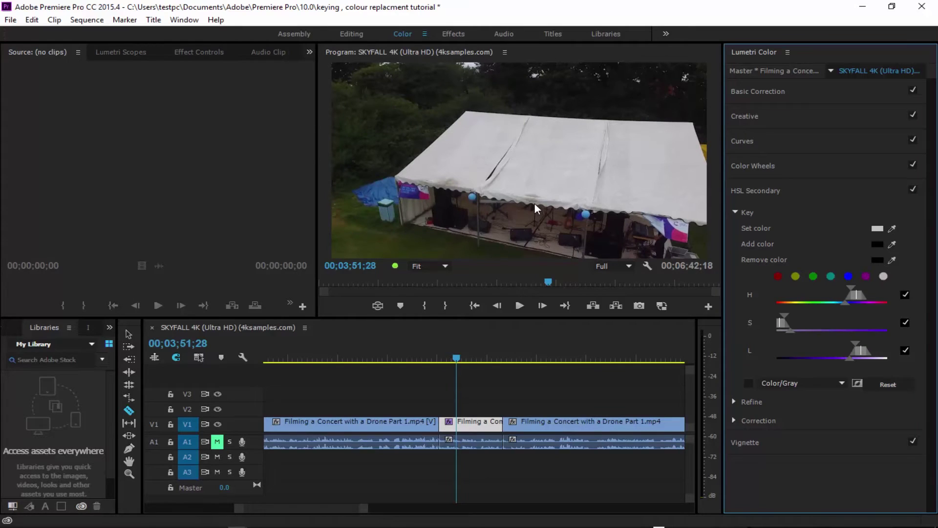
{"action": "left_click", "coordinate": [748, 383]}
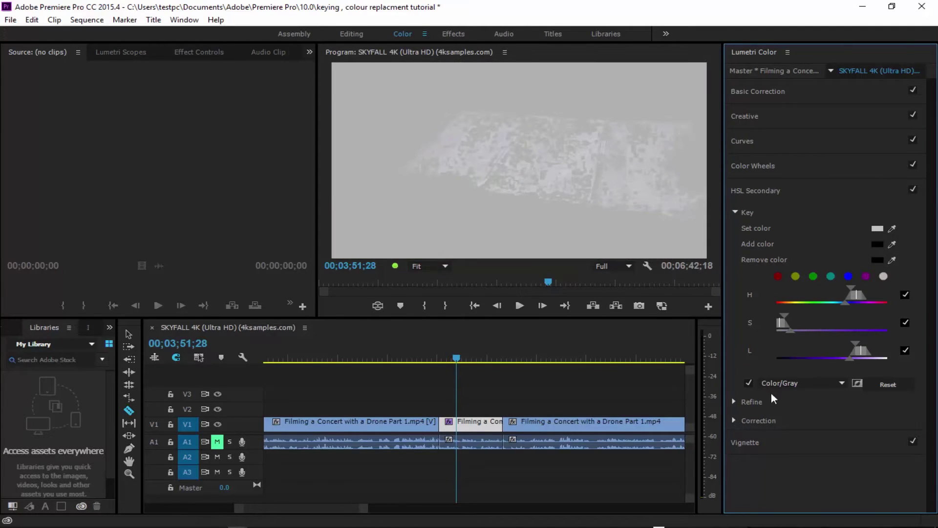
{"action": "left_click", "coordinate": [827, 382]}
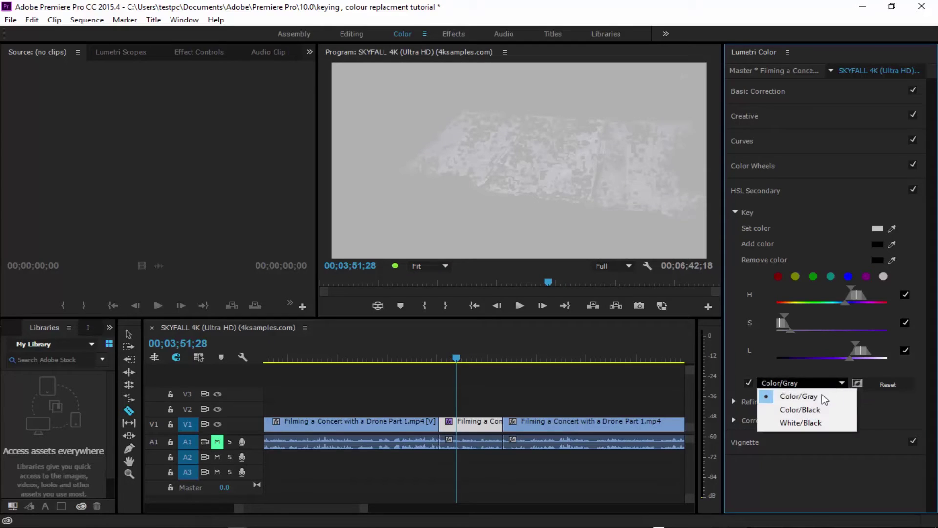
{"action": "left_click", "coordinate": [814, 421]}
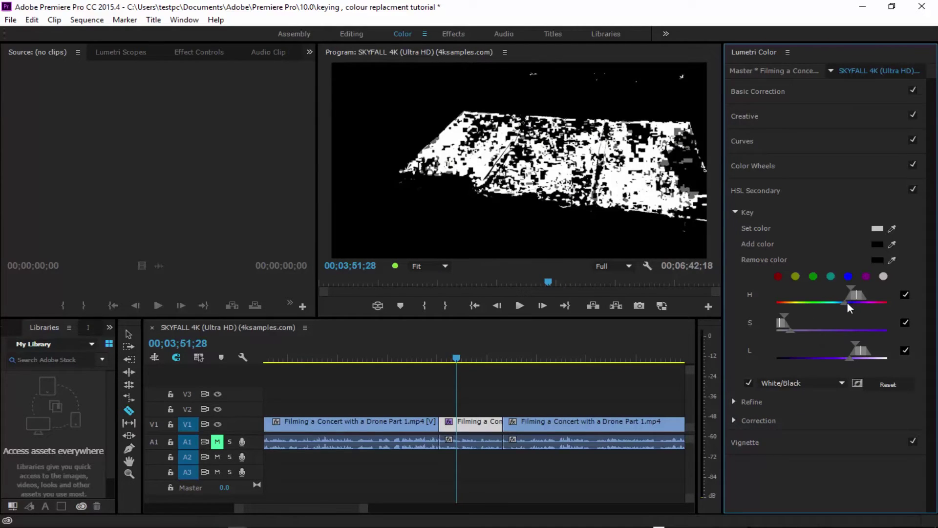
Widen the hue, saturation and lightness ranges and saturation softness until the roof matte is solid white.
{"action": "left_click_drag", "start_coordinate": [848, 301], "coordinate": [787, 301]}
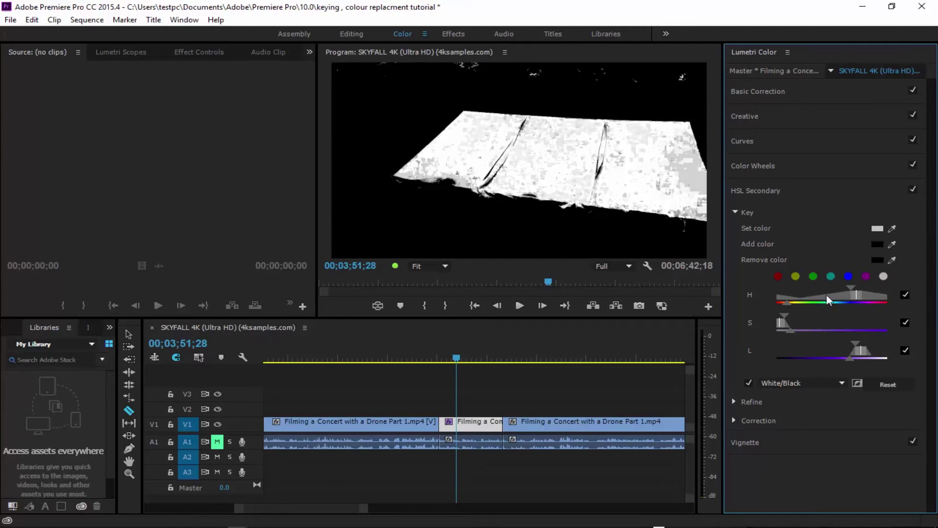
{"action": "mouse_move", "coordinate": [782, 314]}
{"action": "left_mouse_down"}
{"action": "mouse_move", "coordinate": [793, 317]}
{"action": "mouse_move", "coordinate": [785, 312]}
{"action": "left_mouse_up"}
{"action": "left_click_drag", "start_coordinate": [787, 330], "coordinate": [791, 331]}
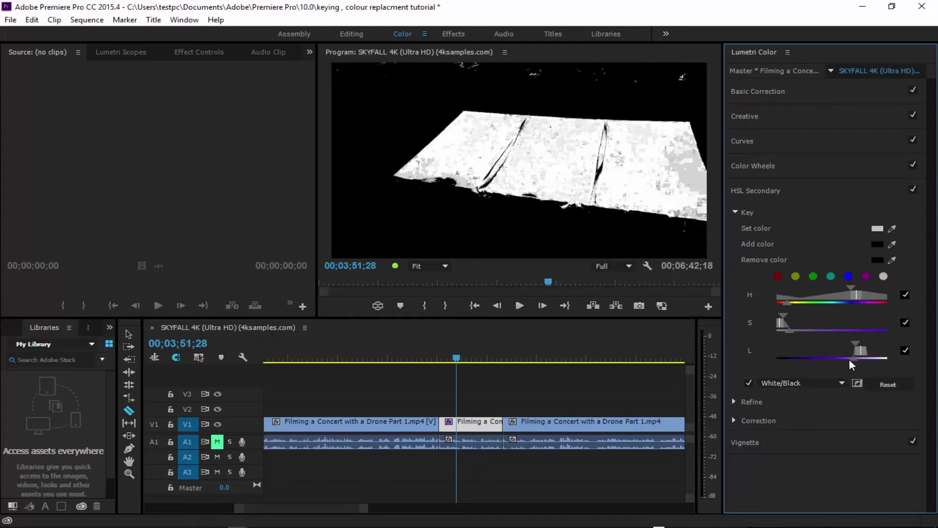
{"action": "mouse_move", "coordinate": [849, 358]}
{"action": "left_mouse_down"}
{"action": "mouse_move", "coordinate": [813, 348]}
{"action": "mouse_move", "coordinate": [824, 354]}
{"action": "mouse_move", "coordinate": [859, 344]}
{"action": "mouse_move", "coordinate": [842, 340]}
{"action": "mouse_move", "coordinate": [851, 344]}
{"action": "left_mouse_up"}
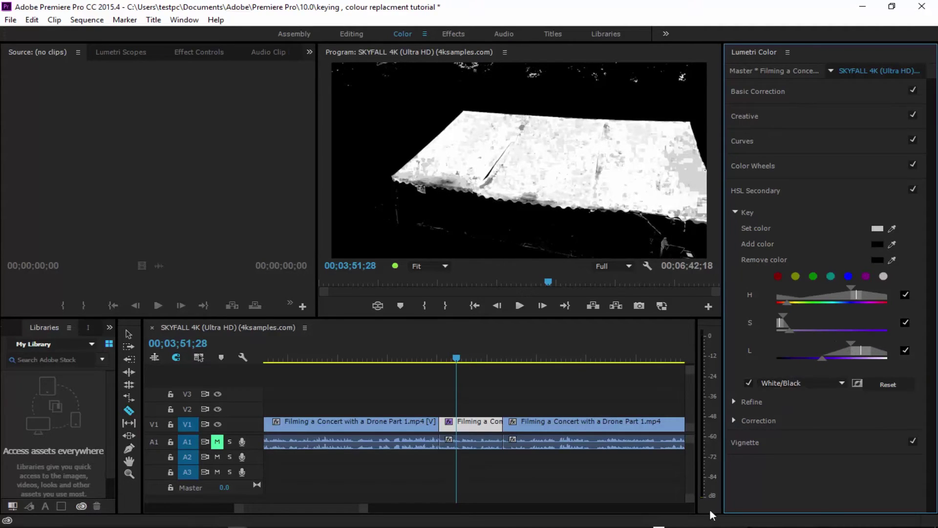
Denoise the key matte to 13.8, tighten the lower lightness range and widen the hue range.
{"action": "left_click", "coordinate": [735, 402]}
{"action": "left_click_drag", "start_coordinate": [796, 417], "coordinate": [808, 419]}
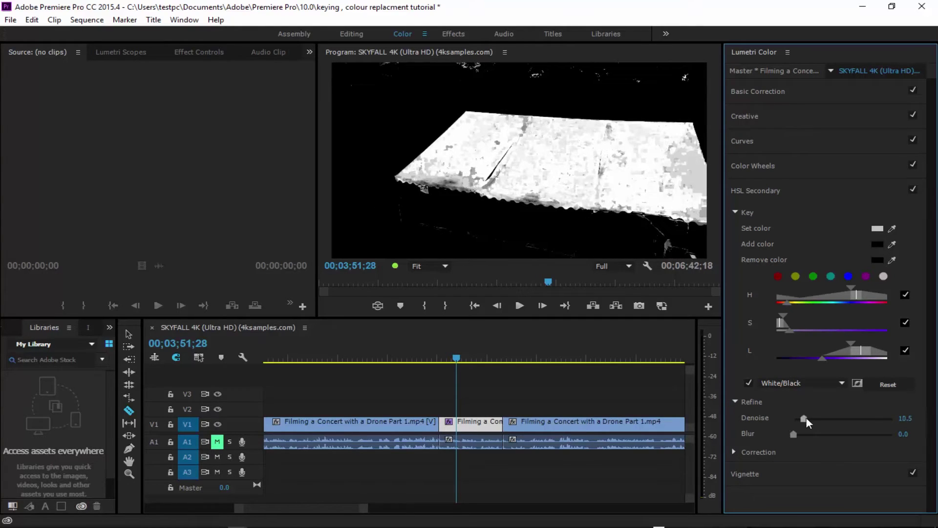
{"action": "left_click", "coordinate": [734, 453]}
{"action": "scroll", "coordinate": [736, 448], "scroll_direction": "down", "scroll_amount": 2}
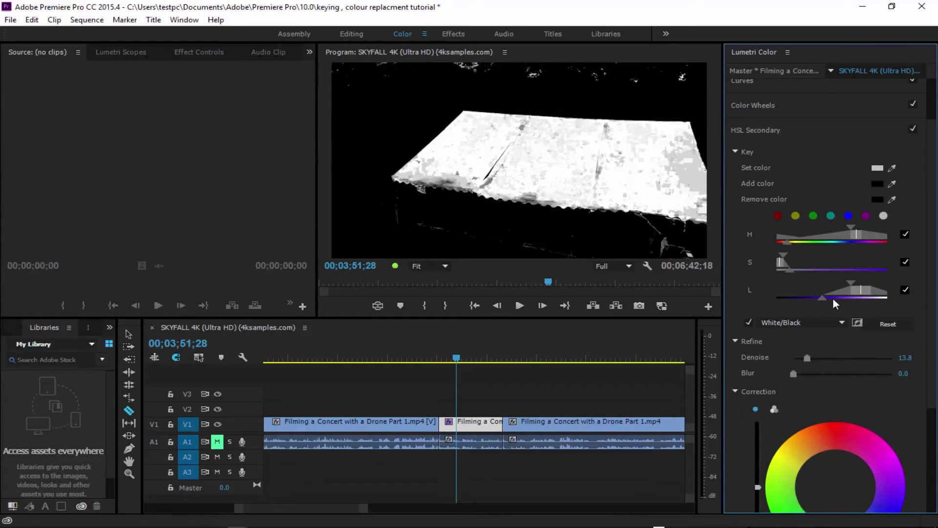
{"action": "left_click_drag", "start_coordinate": [824, 298], "coordinate": [855, 299]}
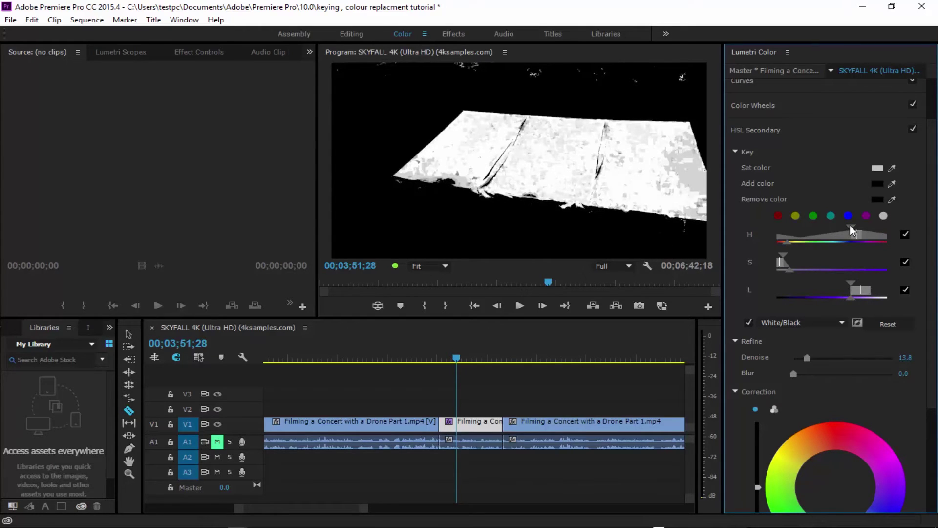
{"action": "left_click_drag", "start_coordinate": [851, 226], "coordinate": [809, 231]}
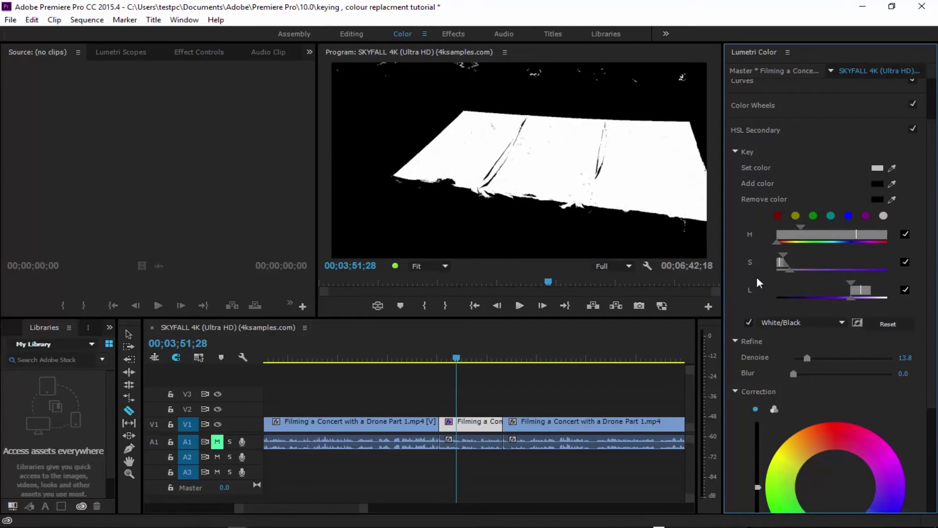
Set the mask preview to Color/Black after comparing it against Color/Gray.
{"action": "left_click", "coordinate": [799, 322]}
{"action": "left_click", "coordinate": [799, 349]}
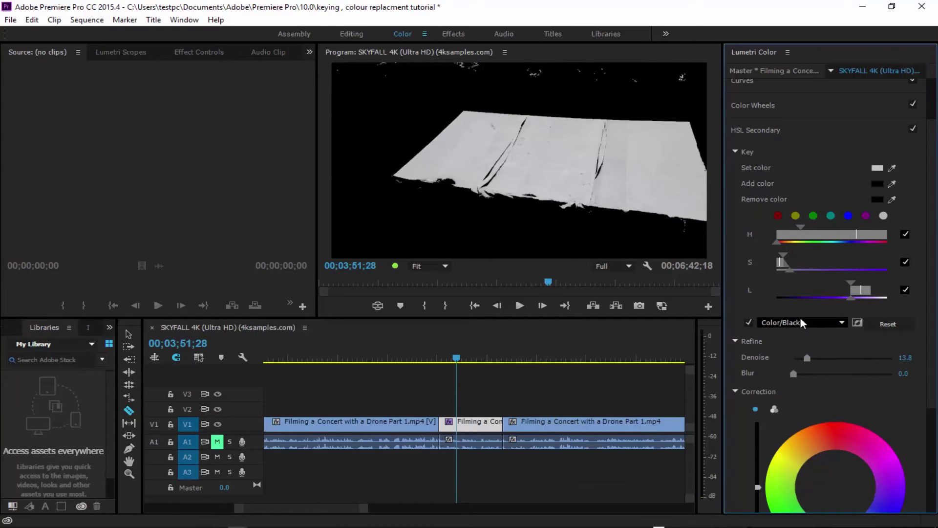
{"action": "left_click", "coordinate": [799, 321]}
{"action": "left_click", "coordinate": [796, 335]}
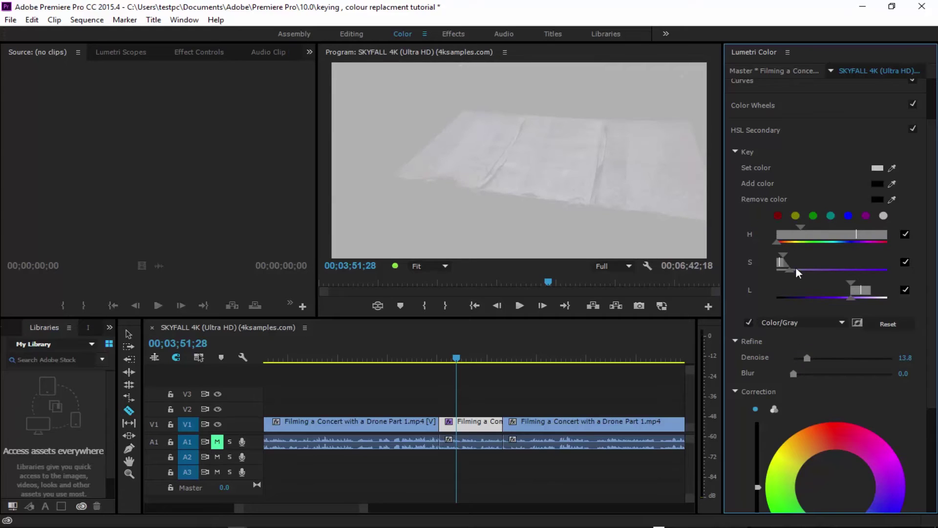
{"action": "left_click", "coordinate": [810, 323]}
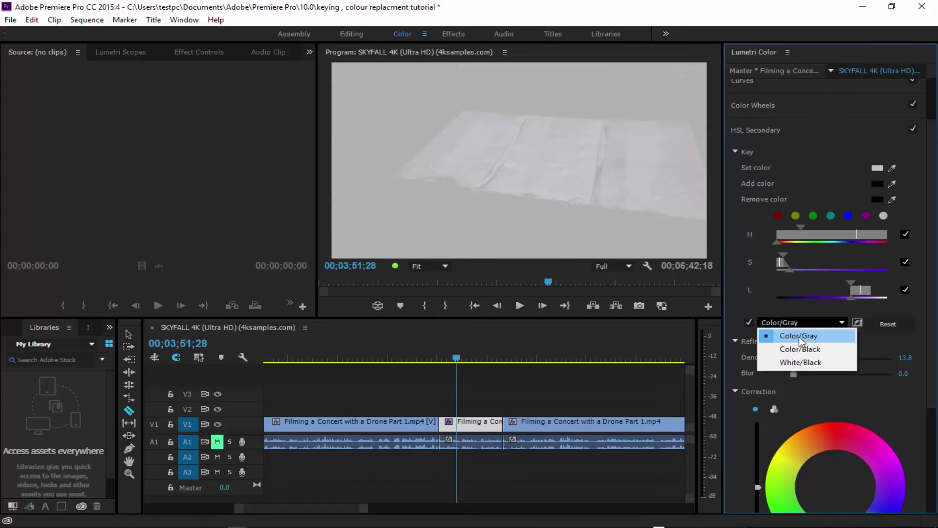
{"action": "left_click", "coordinate": [799, 348]}
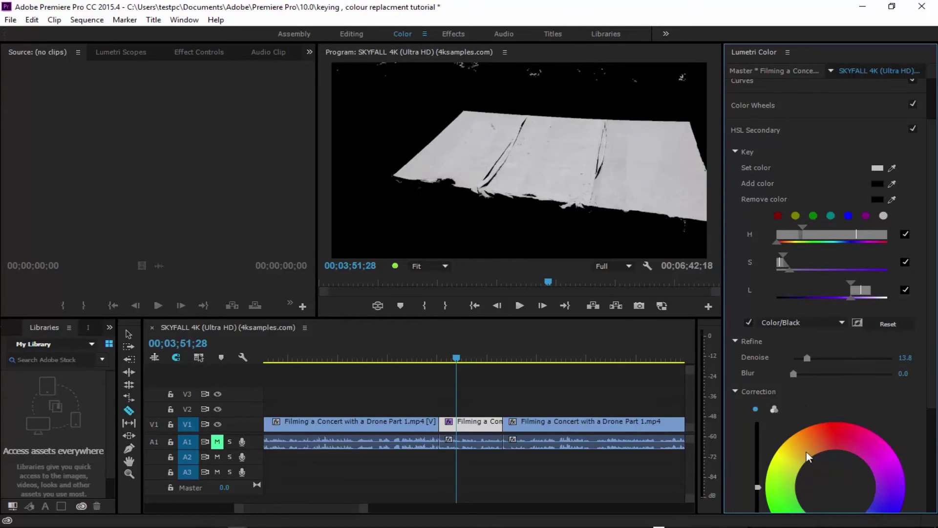
Shift the roof correction colour wheel toward pink and turn off the mask preview to see the full shot.
{"action": "scroll", "coordinate": [805, 442], "scroll_direction": "down", "scroll_amount": 2}
{"action": "left_click_drag", "start_coordinate": [885, 483], "coordinate": [849, 393]}
{"action": "left_click", "coordinate": [849, 396]}
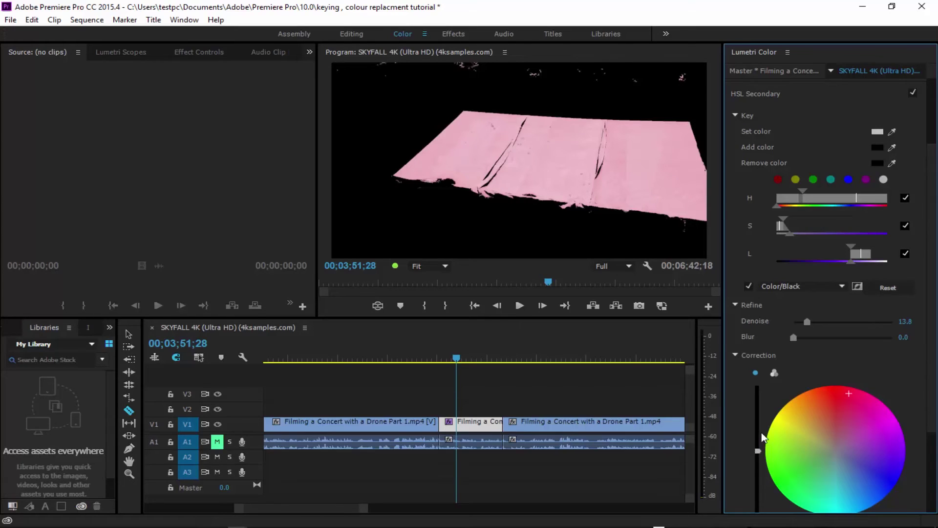
{"action": "left_click", "coordinate": [748, 286]}
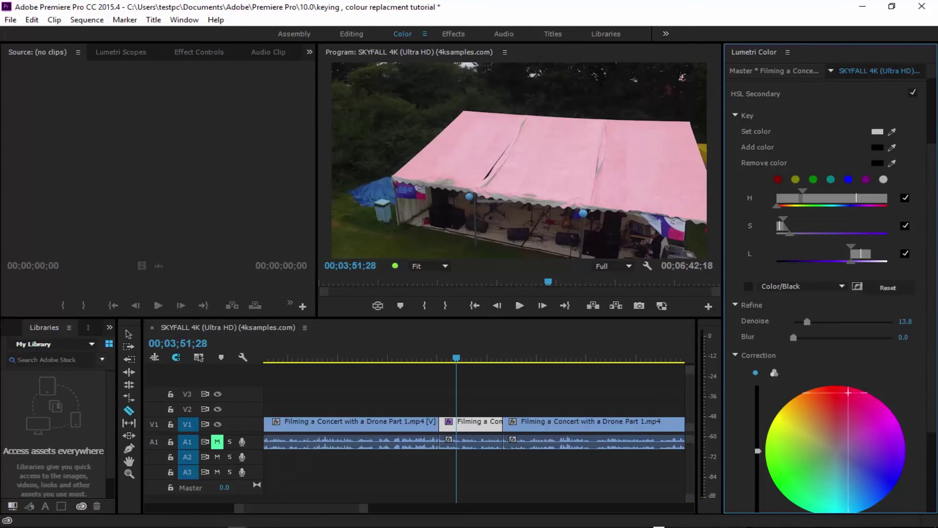
{"action": "scroll", "coordinate": [784, 186], "scroll_direction": "up", "scroll_amount": 4}
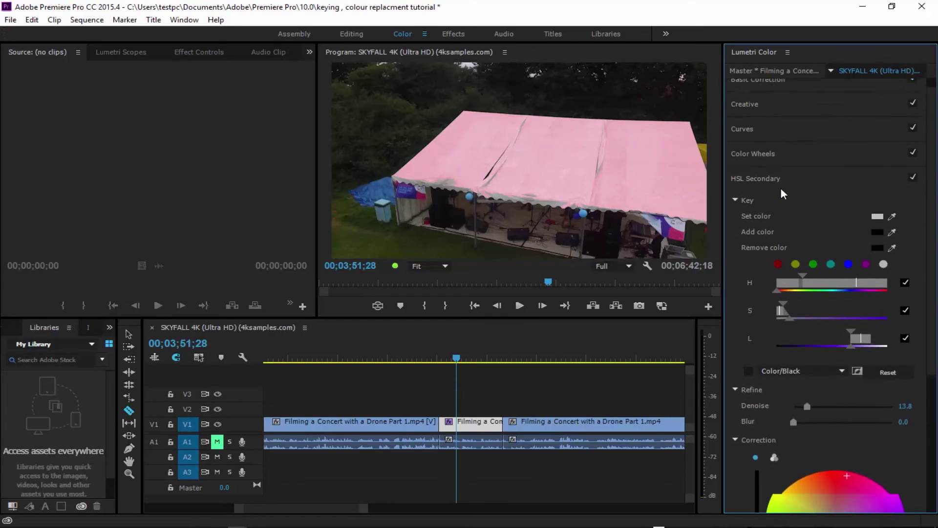
{"action": "left_click", "coordinate": [744, 166]}
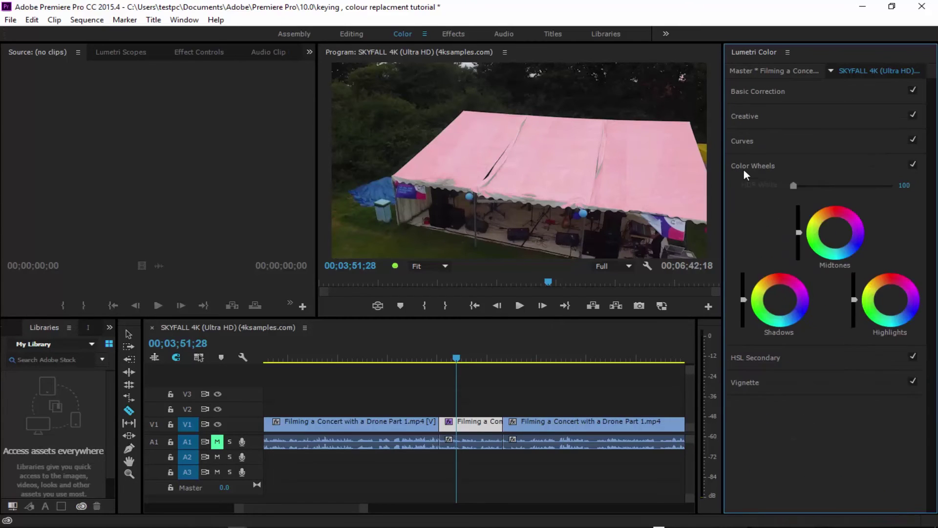
{"action": "left_click_drag", "start_coordinate": [820, 217], "coordinate": [822, 216]}
{"action": "left_click", "coordinate": [31, 20]}
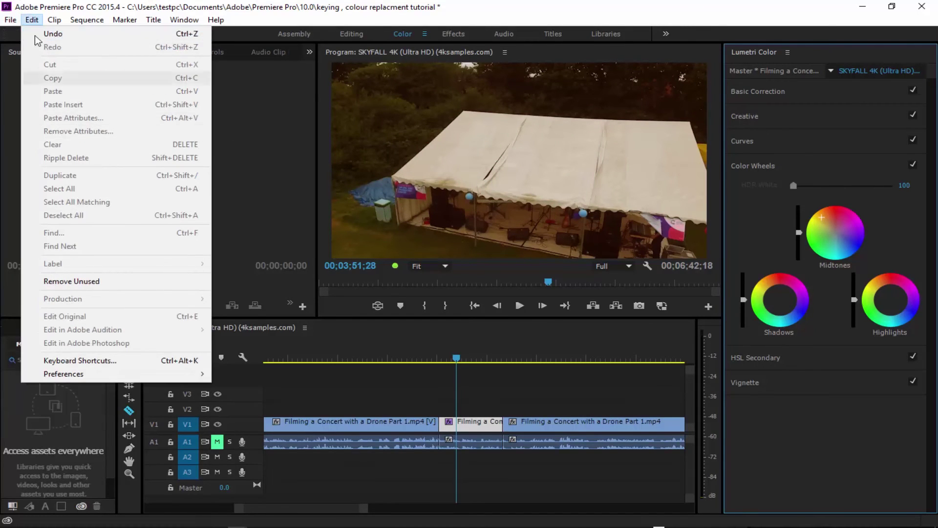
{"action": "left_click", "coordinate": [49, 34]}
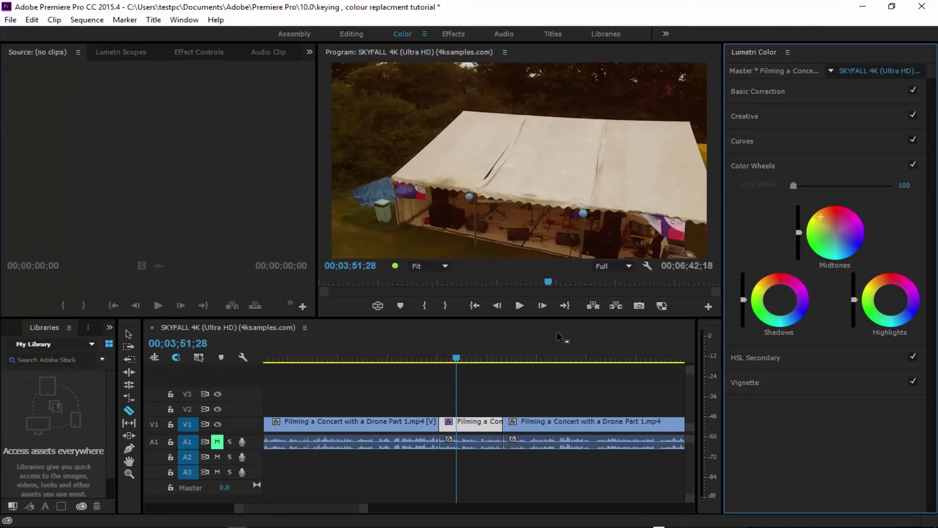
{"action": "left_click", "coordinate": [31, 20]}
{"action": "left_click", "coordinate": [44, 33]}
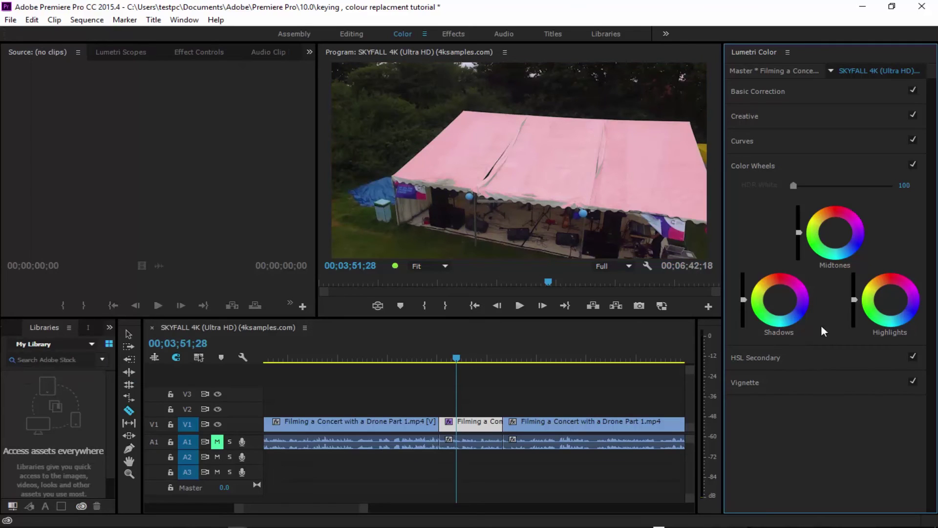
{"action": "left_click", "coordinate": [787, 360]}
Raise the roof key's Denoise to 26.3.
{"action": "scroll", "coordinate": [803, 428], "scroll_direction": "down", "scroll_amount": 1}
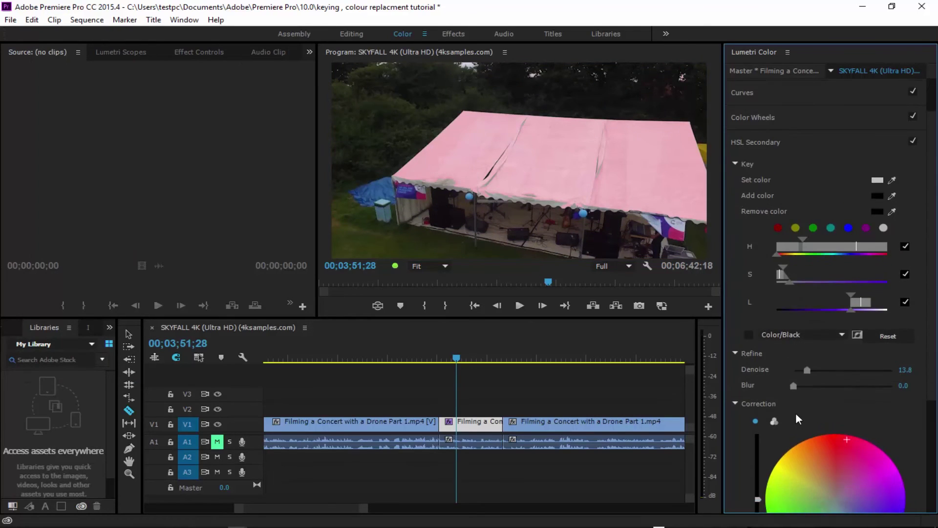
{"action": "scroll", "coordinate": [798, 419], "scroll_direction": "down", "scroll_amount": 3}
{"action": "left_click_drag", "start_coordinate": [806, 298], "coordinate": [820, 296]}
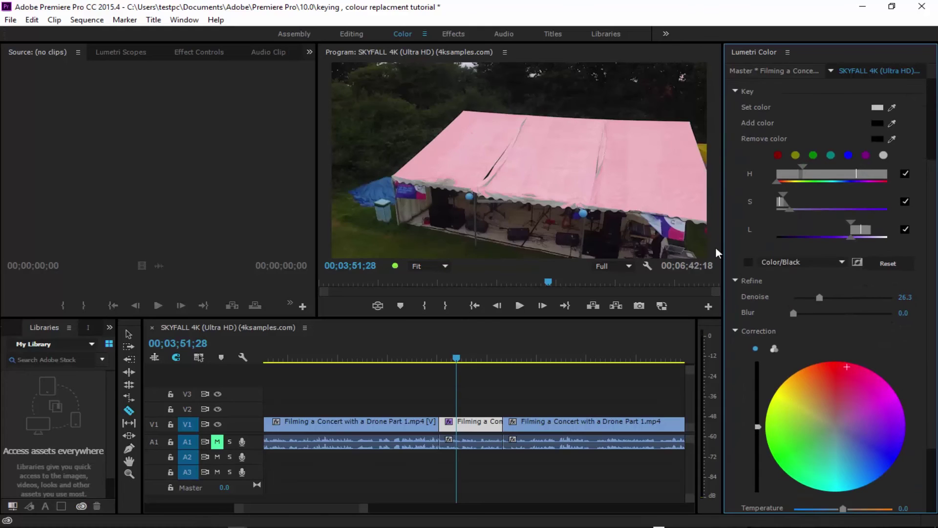
Turn the mask preview back on as White/Black and widen the lightness range to cover the scalloped edge.
{"action": "left_click", "coordinate": [748, 263]}
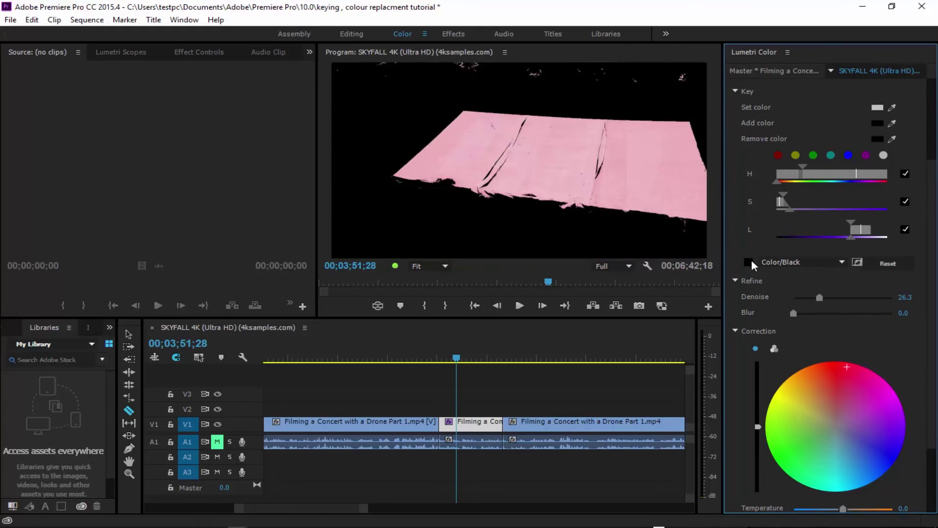
{"action": "left_click", "coordinate": [838, 262]}
{"action": "left_click", "coordinate": [821, 276]}
{"action": "left_click", "coordinate": [828, 262]}
{"action": "left_click", "coordinate": [814, 302]}
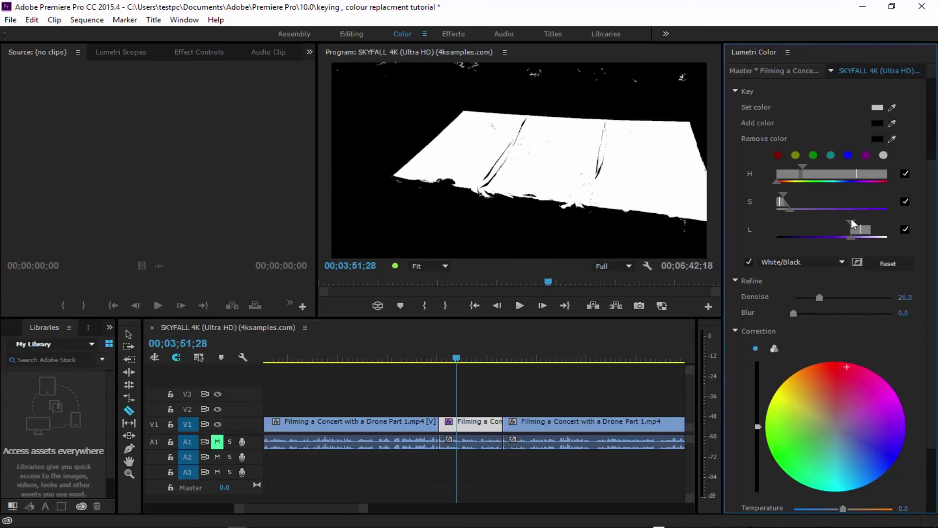
{"action": "left_click_drag", "start_coordinate": [852, 222], "coordinate": [831, 221]}
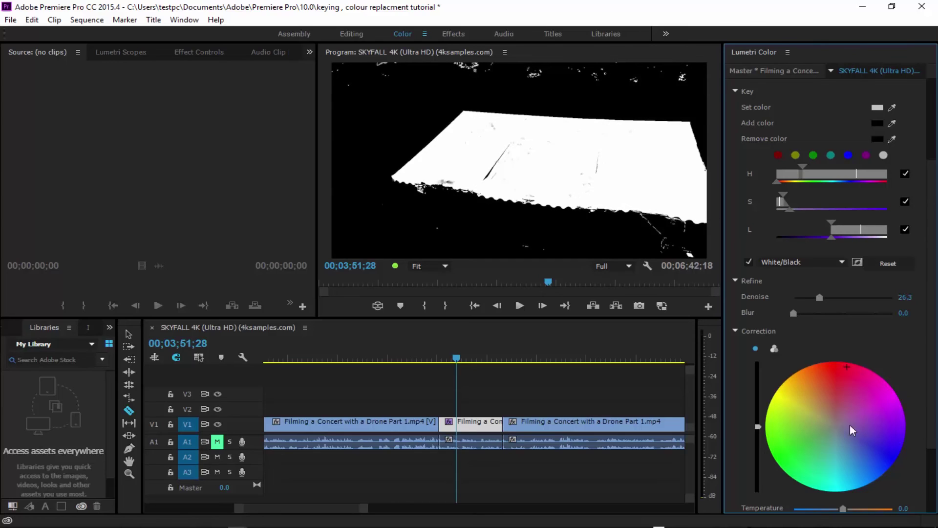
Warm the roof correction to Temperature 61.8 and lower Contrast to -64.5, toggling the mask preview off.
{"action": "scroll", "coordinate": [933, 489], "scroll_direction": "down", "scroll_amount": 3}
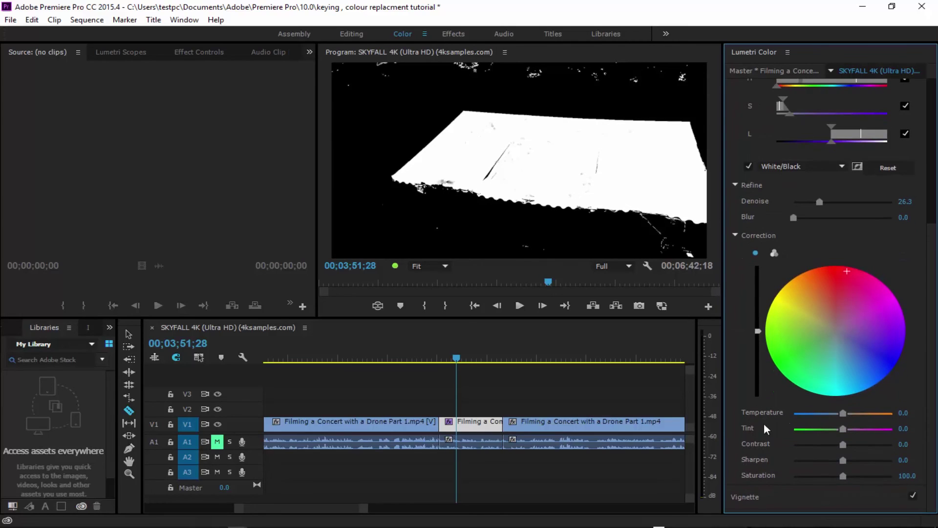
{"action": "left_click_drag", "start_coordinate": [843, 413], "coordinate": [861, 414]}
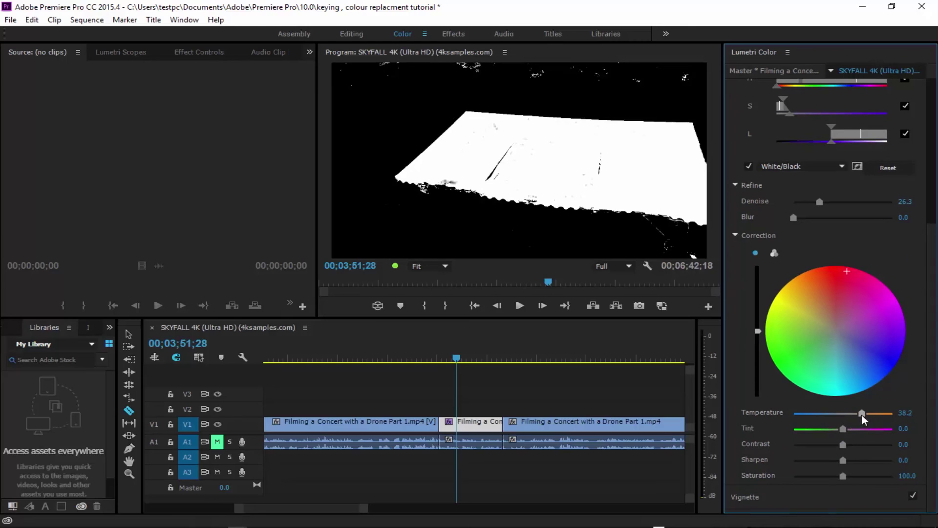
{"action": "left_click", "coordinate": [749, 166]}
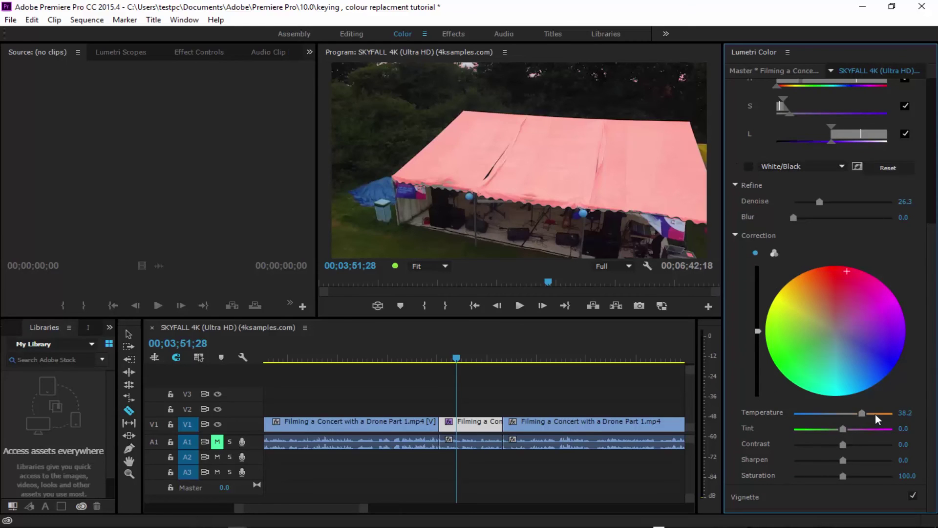
{"action": "left_click_drag", "start_coordinate": [864, 413], "coordinate": [874, 413]}
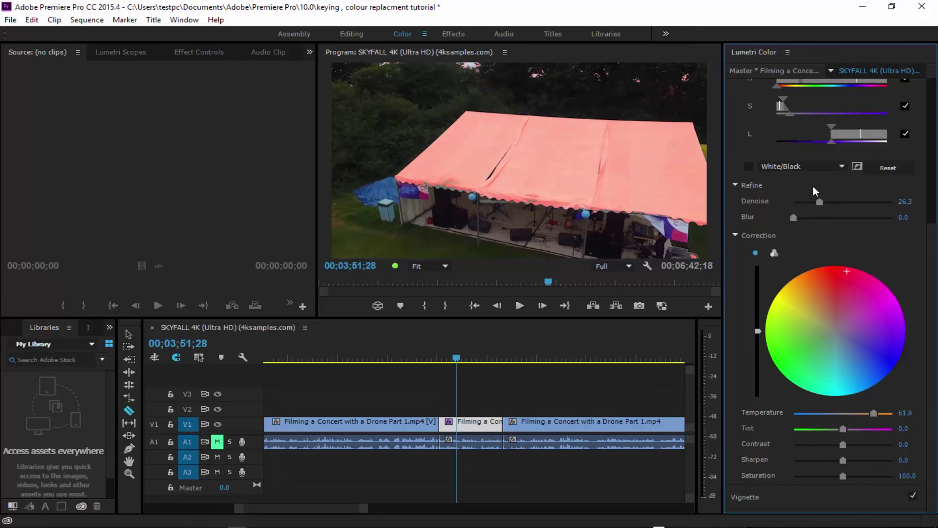
{"action": "left_click", "coordinate": [778, 87]}
{"action": "left_click_drag", "start_coordinate": [777, 86], "coordinate": [789, 98]}
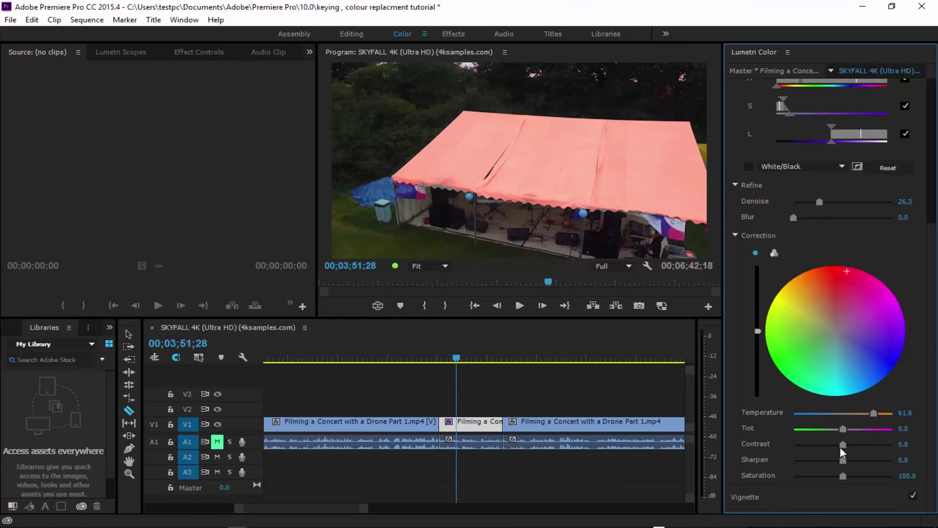
{"action": "left_click_drag", "start_coordinate": [842, 442], "coordinate": [829, 444]}
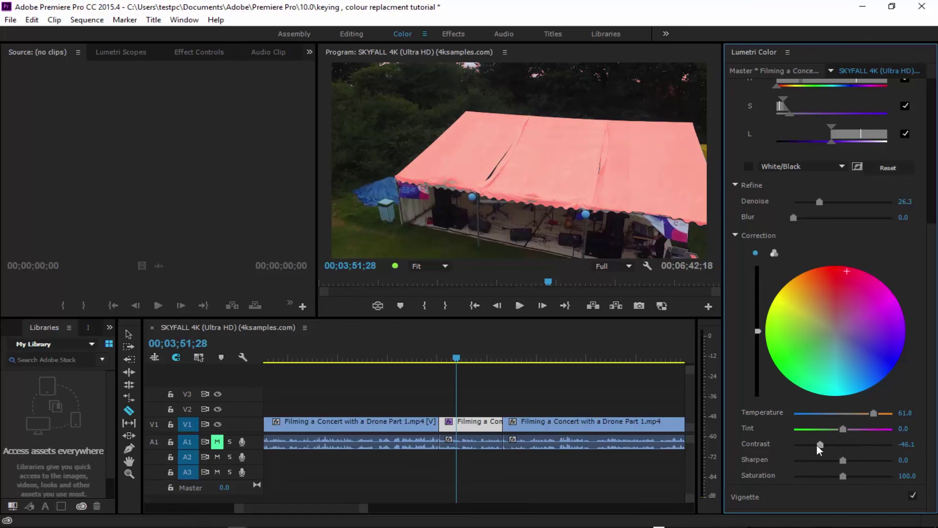
Scrub nearby frames around 00;03;52;25 to check the salmon-pink roof, nudging a correction slider slightly.
{"action": "left_click", "coordinate": [457, 358]}
{"action": "left_click_drag", "start_coordinate": [457, 358], "coordinate": [483, 355]}
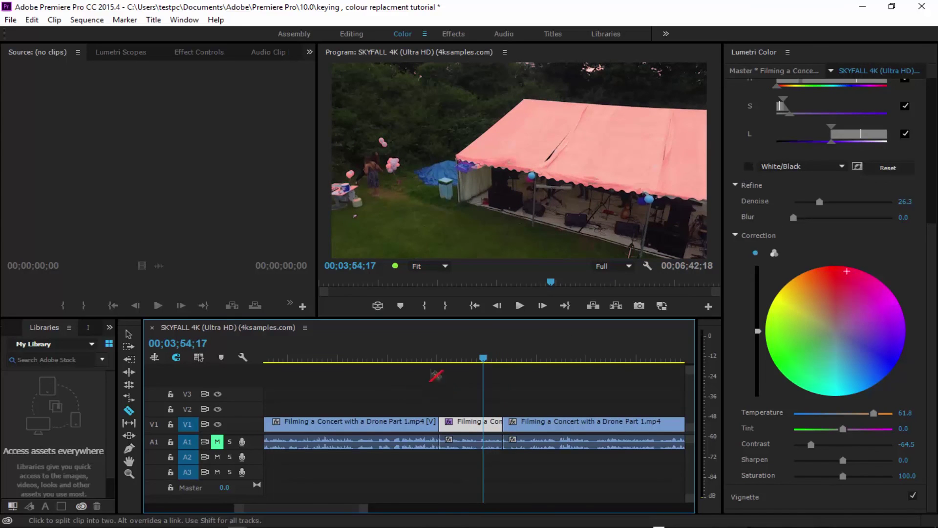
{"action": "left_click_drag", "start_coordinate": [483, 359], "coordinate": [466, 355]}
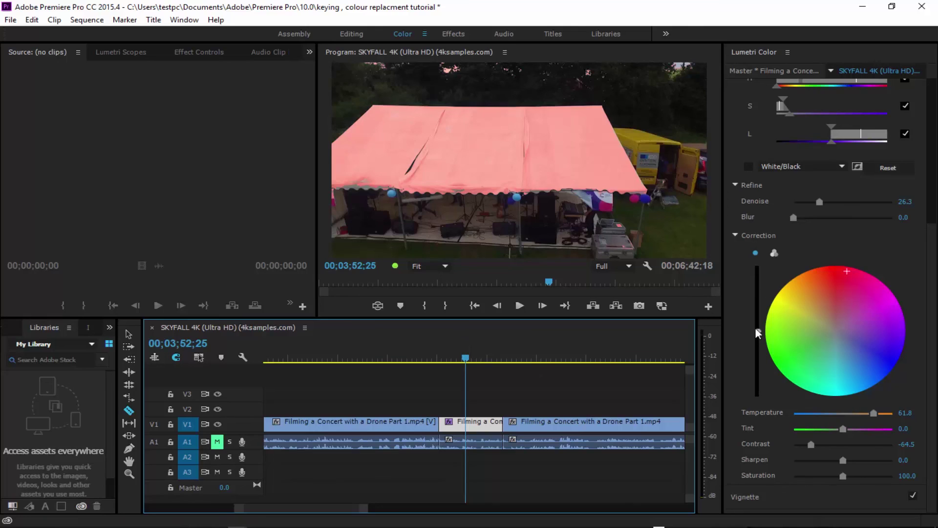
{"action": "left_click_drag", "start_coordinate": [758, 331], "coordinate": [758, 327]}
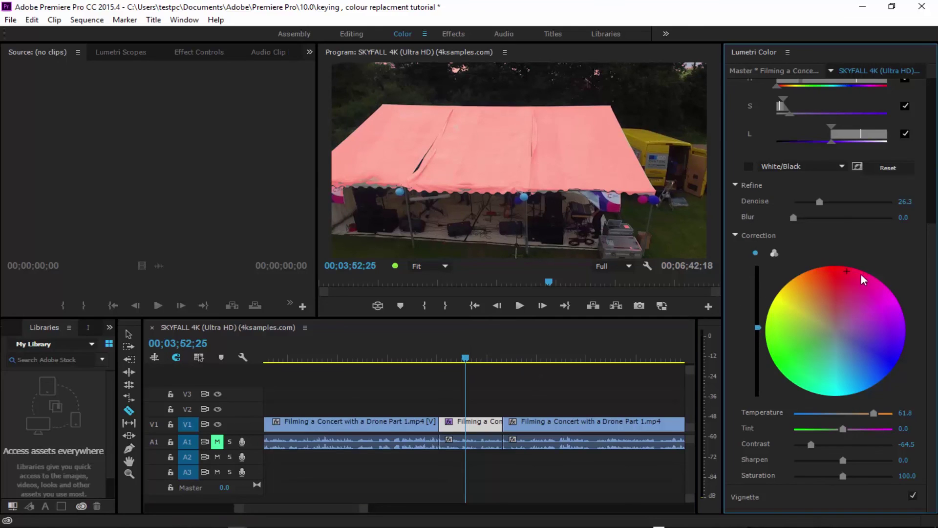
{"action": "left_click_drag", "start_coordinate": [846, 270], "coordinate": [846, 270]}
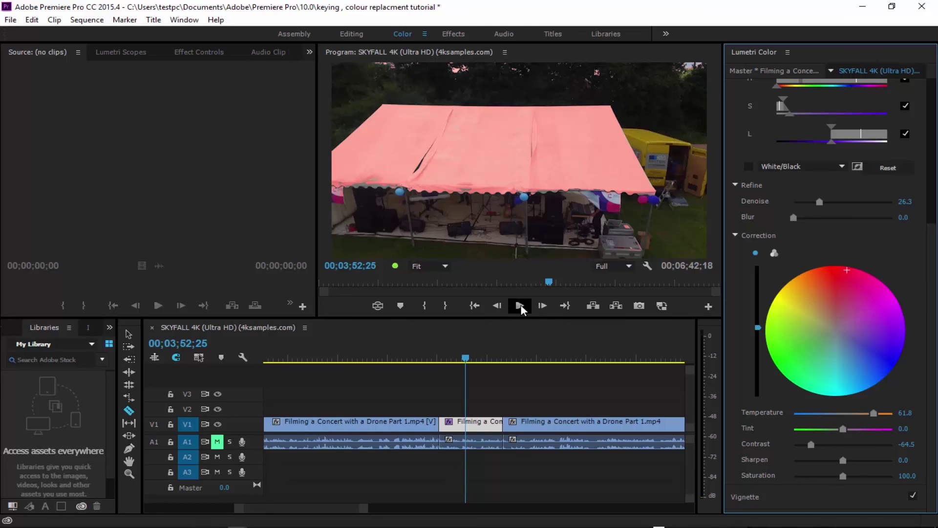